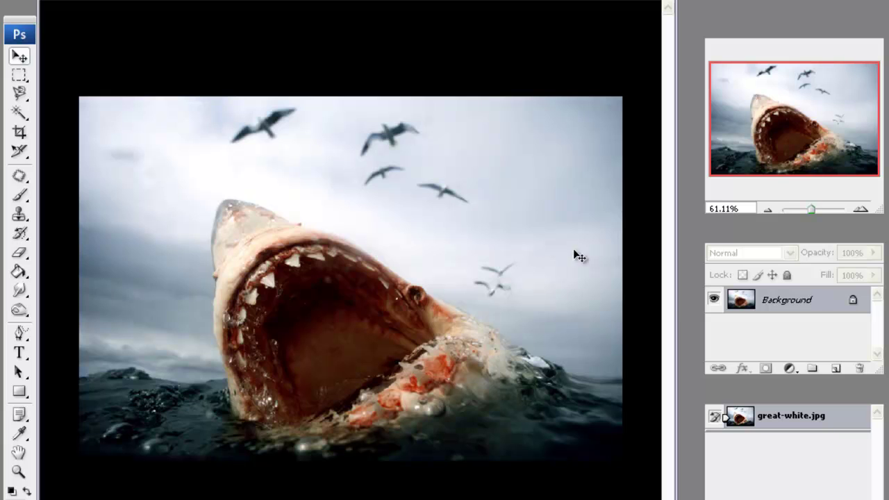
Add a new empty layer above the shark photo and set the Clone Stamp to sample All Layers.
left_click(838, 369)
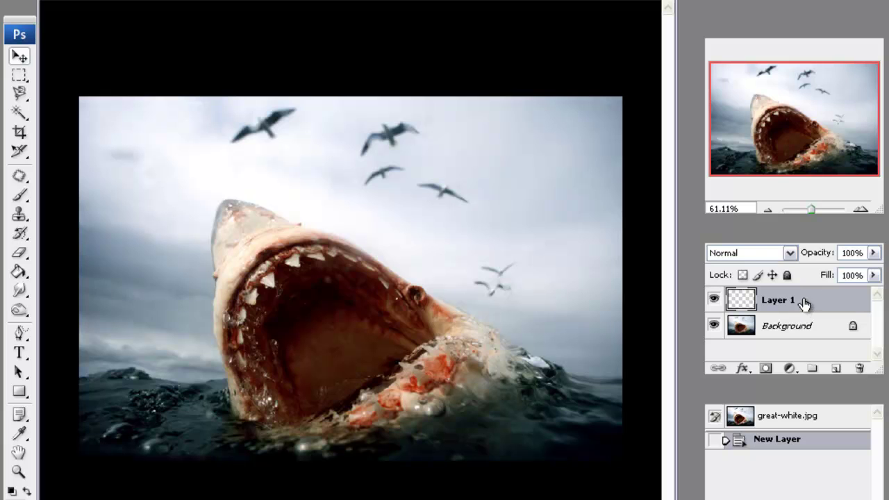
left_click(23, 214)
left_click(121, 62)
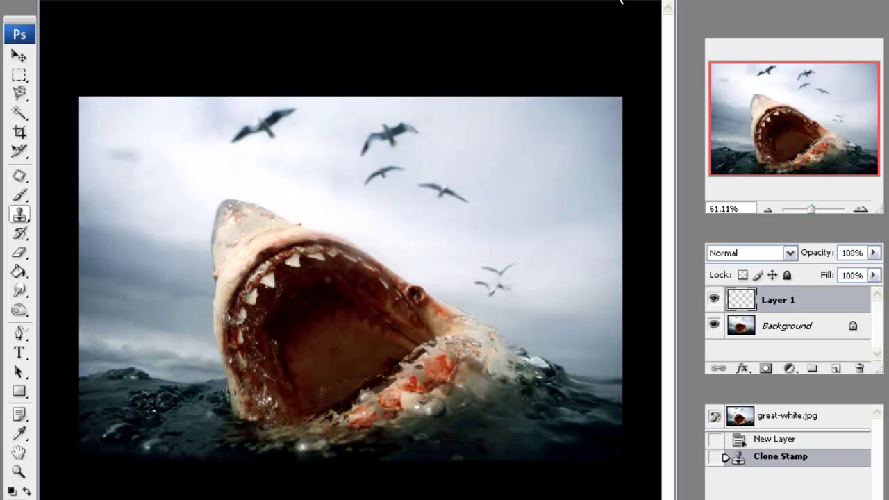
left_click(620, 1)
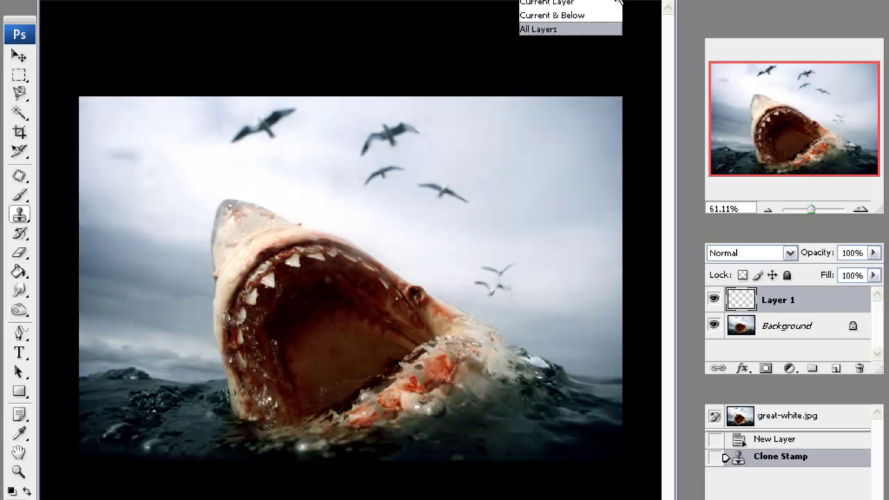
left_click(547, 31)
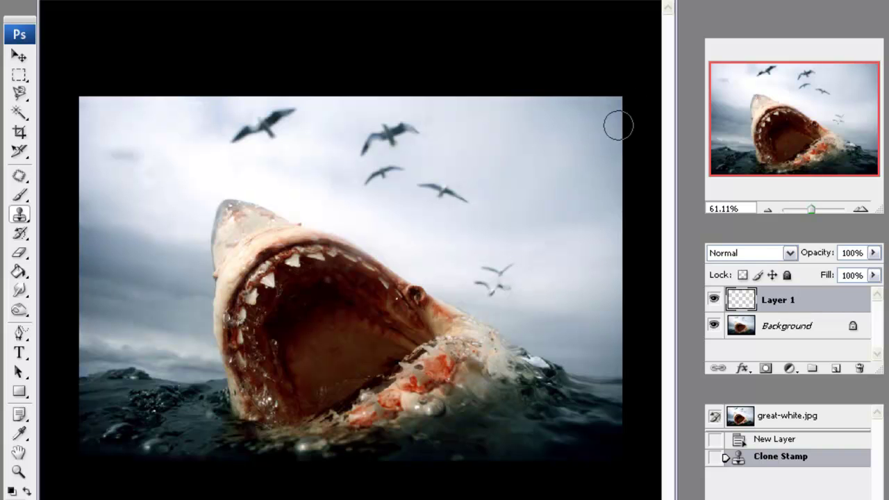
Clone nearby clean sky over the pair of small gulls above the water behind the shark's eye.
left_click(530, 290, "alt")
left_click(530, 290, "alt")
left_click(514, 285)
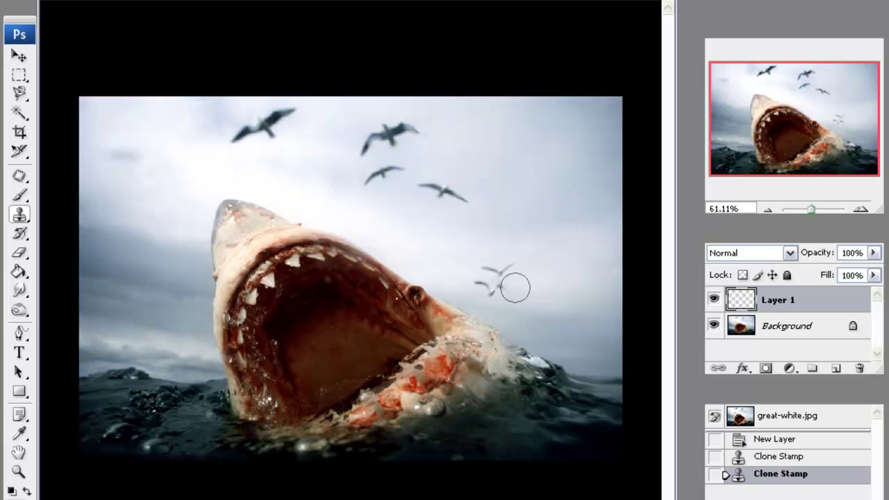
left_click(510, 284)
left_click(507, 281)
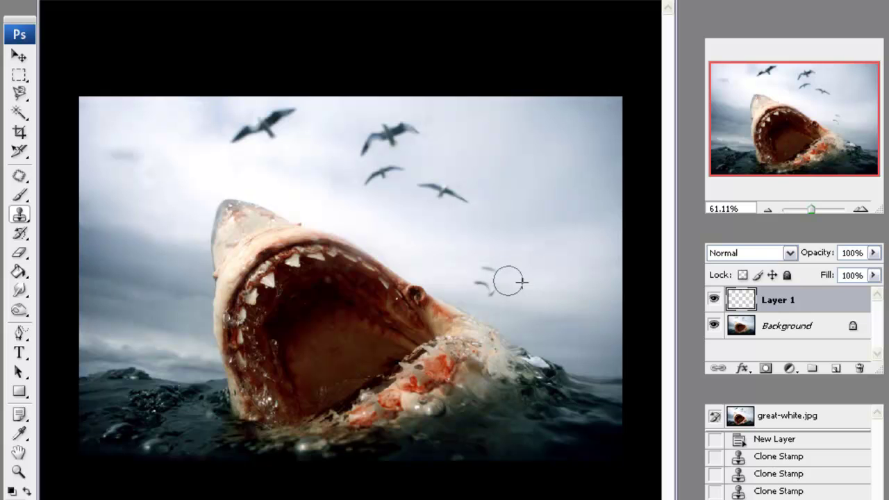
left_click(507, 277)
left_click(496, 288)
left_click(493, 293)
left_click(487, 290)
left_click(486, 274)
left_click(490, 273)
left_click(479, 272)
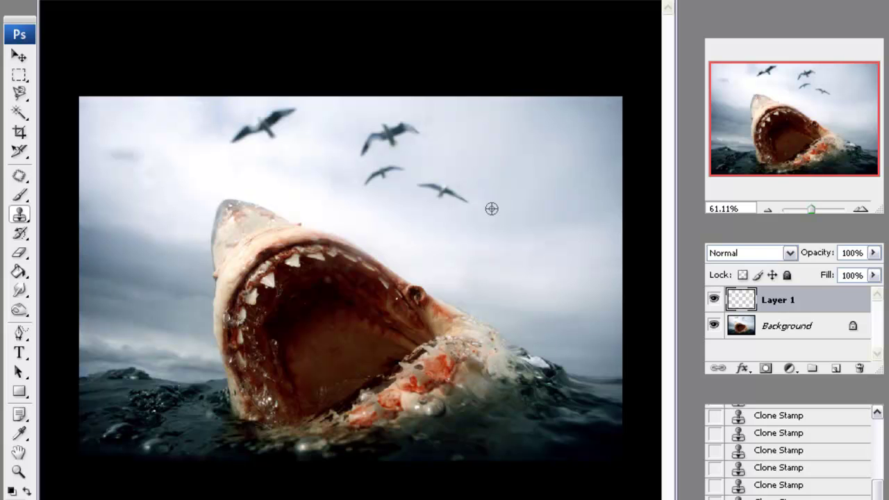
Clone clean sky over the two mid-sized gulls above the shark's upper jaw.
left_click(468, 201)
left_click(456, 196)
left_click(452, 195)
left_click(441, 190)
left_click(427, 190)
left_click(419, 184, "alt")
left_click_drag(408, 176, 369, 185)
left_click(368, 178)
Clone clean sky over the large upper-middle gull and the gull above the shark's snout.
left_click(417, 143, "alt")
left_click(399, 133)
left_click(393, 138)
left_click(390, 131)
left_click_drag(388, 138, 368, 157)
left_click(376, 145)
left_click(373, 139)
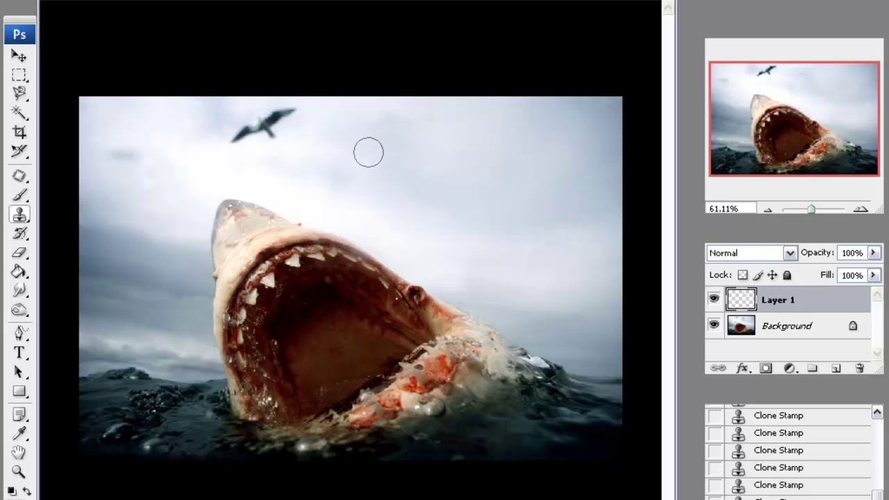
left_click(302, 139, "alt")
mouse_move(288, 116)
left_mouse_down()
mouse_move(266, 124)
mouse_move(240, 137)
left_mouse_up()
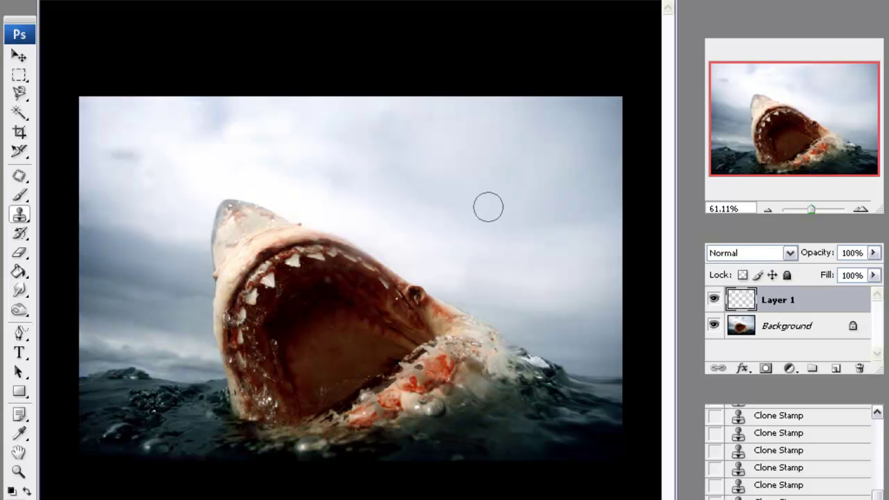
Reduce the Clone Stamp brush to 22 px and clone surrounding skin and sky over the shark's eye and its outline.
right_click(495, 239)
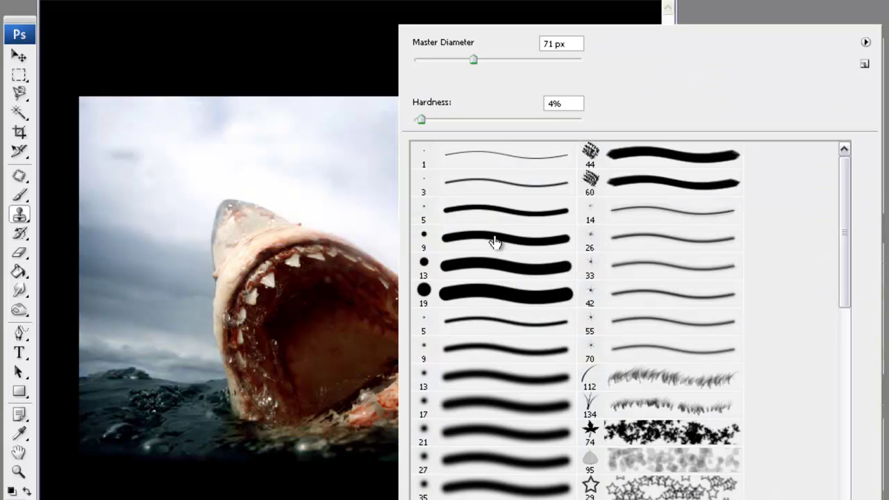
left_click(431, 59)
left_click(383, 54)
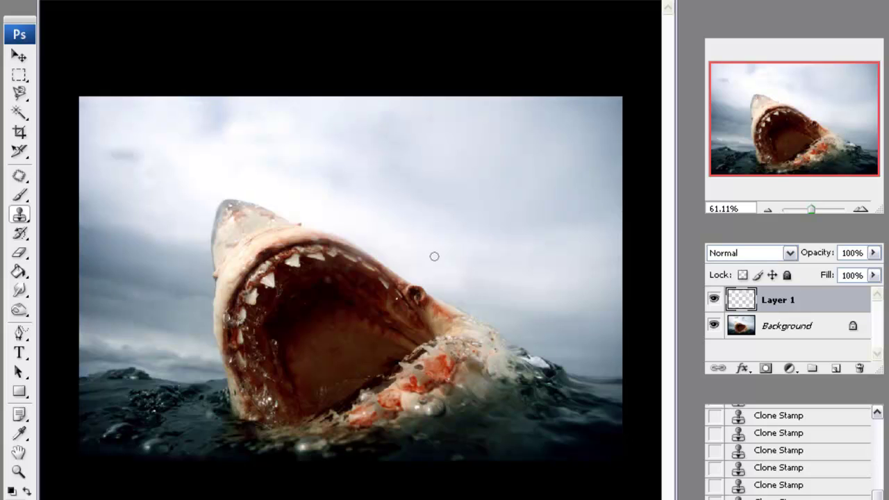
scroll(429, 304, "up", 4)
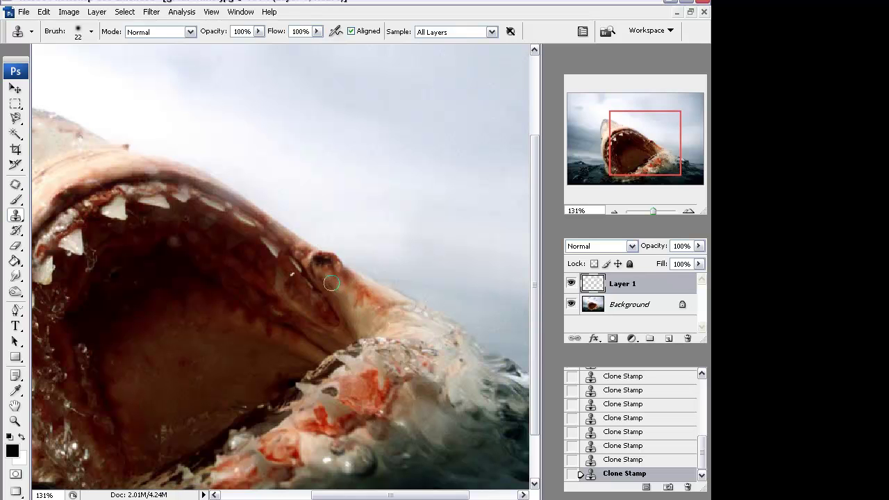
mouse_move(345, 281)
left_mouse_down()
mouse_move(316, 258)
mouse_move(306, 262)
mouse_move(340, 293)
mouse_move(308, 258)
left_mouse_up()
left_click(342, 302, "alt")
left_click(346, 300, "alt")
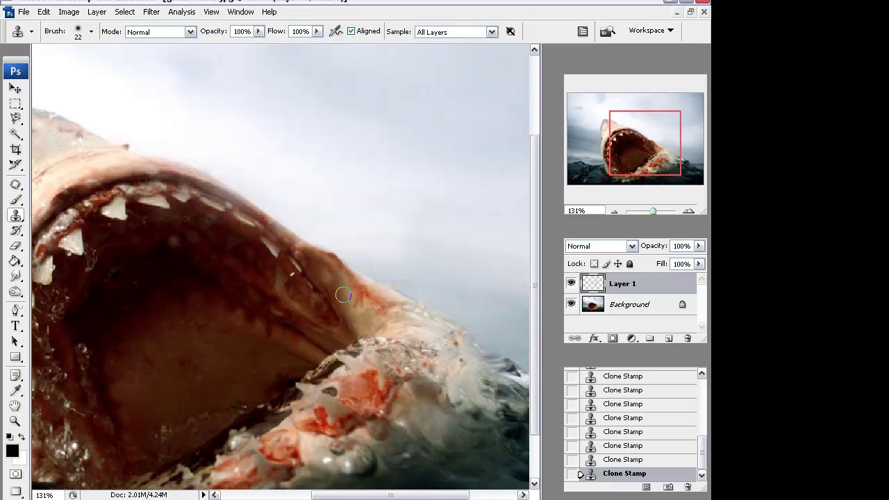
left_click(353, 248, "alt")
mouse_move(352, 257)
left_mouse_down()
mouse_move(334, 246)
mouse_move(352, 251)
left_mouse_up()
Combine the retouching layer and the background into a single Background layer.
scroll(357, 196, "down", 3)
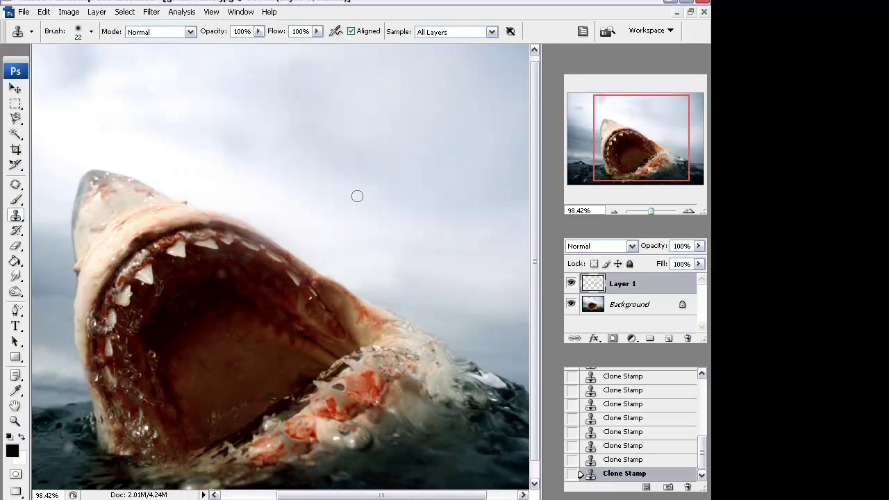
scroll(357, 195, "down", 3)
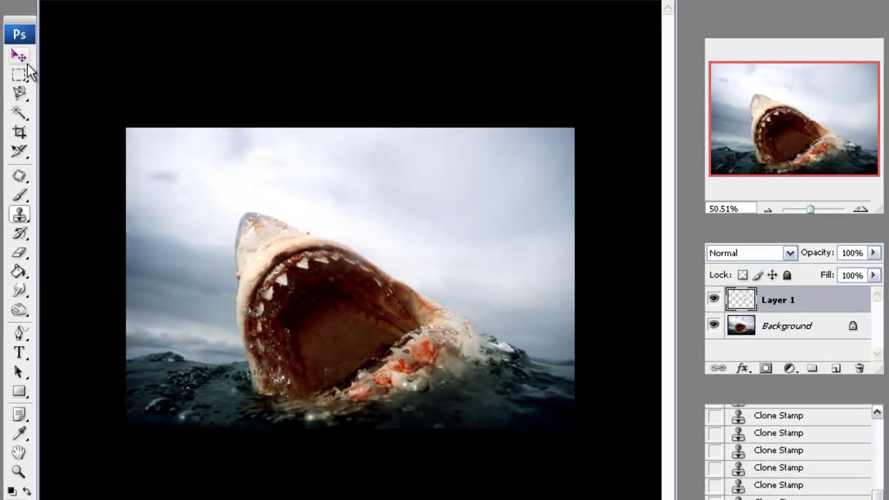
left_click(24, 60)
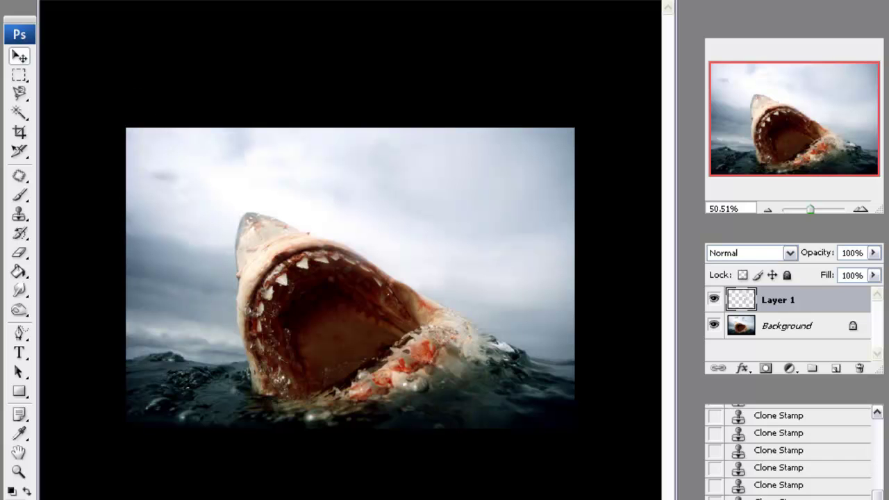
left_click(118, 0)
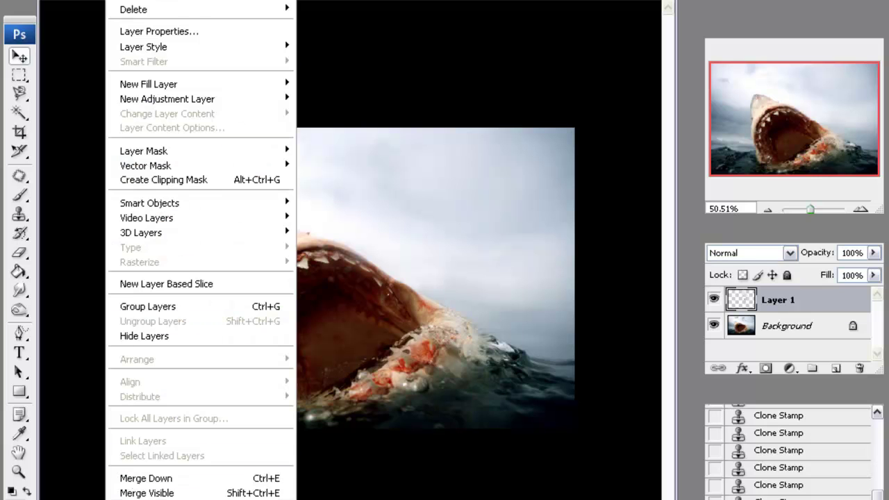
left_click(153, 498)
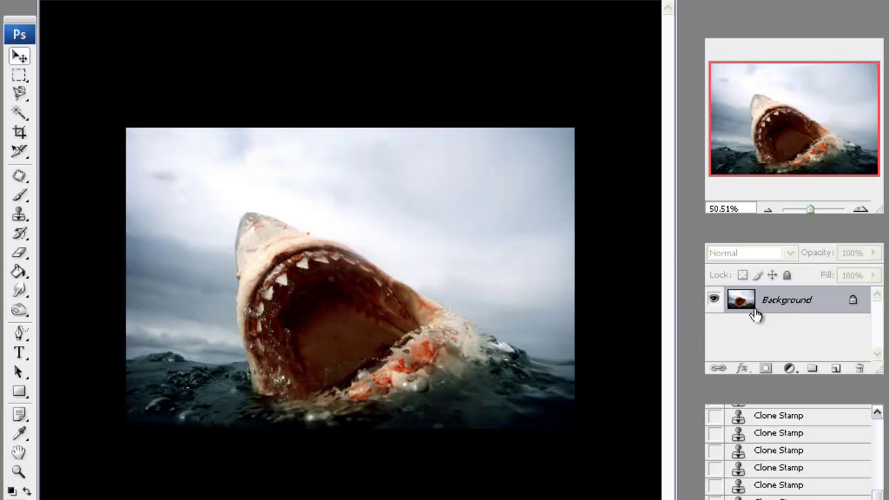